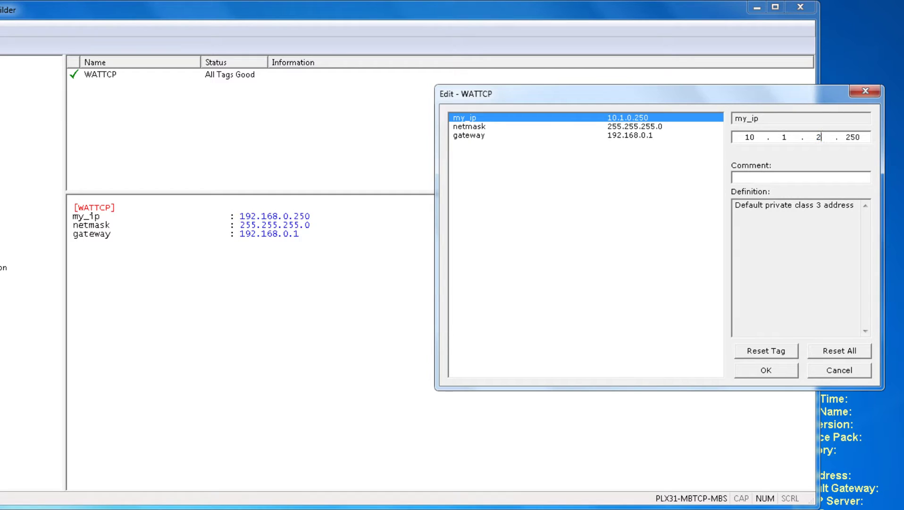
# Complete the module's IP address as 10.1.2.250, set the gateway to 10.1.2.1, and accept the Ethernet configuration
pyautogui.write('250')
pyautogui.click(652, 136)
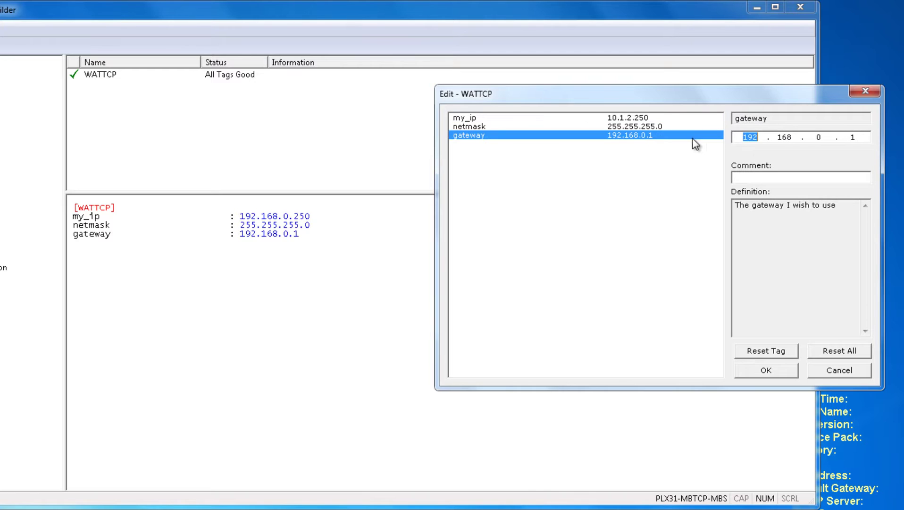
pyautogui.write('10.1.')
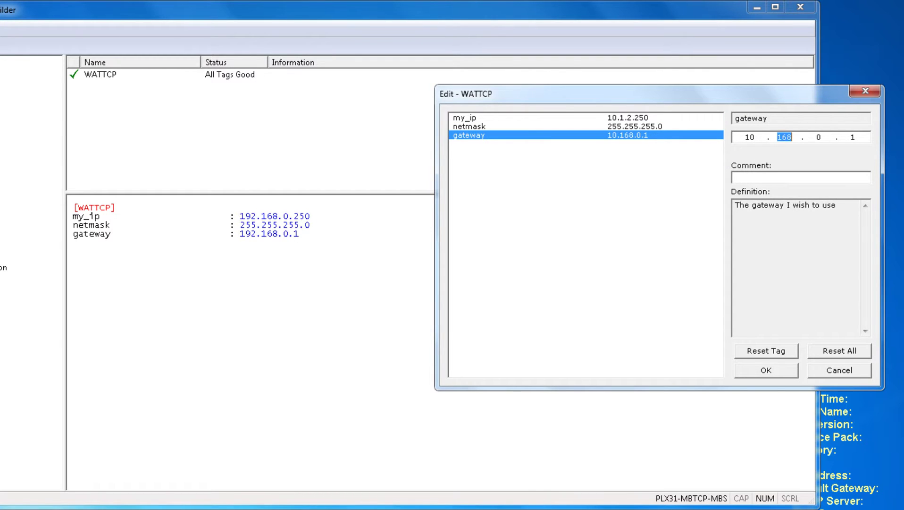
pyautogui.write('2.1')
pyautogui.click(782, 371)
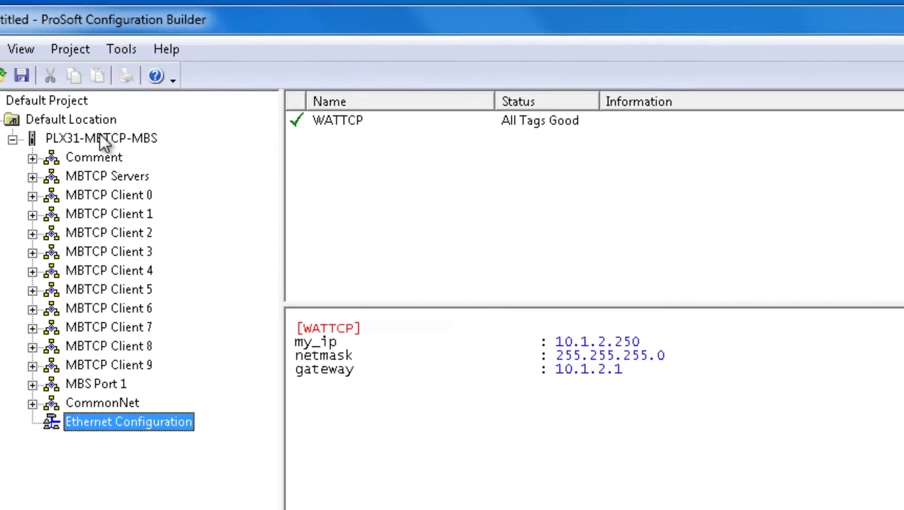
# Start a PC-to-device download for the PLX31-MBTCP-MBS module and browse the network for devices
pyautogui.rightClick(102, 138)
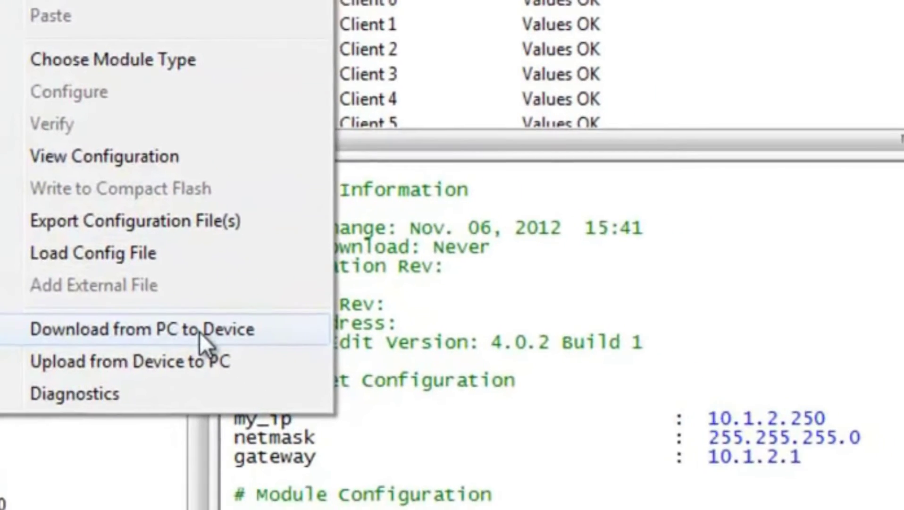
pyautogui.click(200, 332)
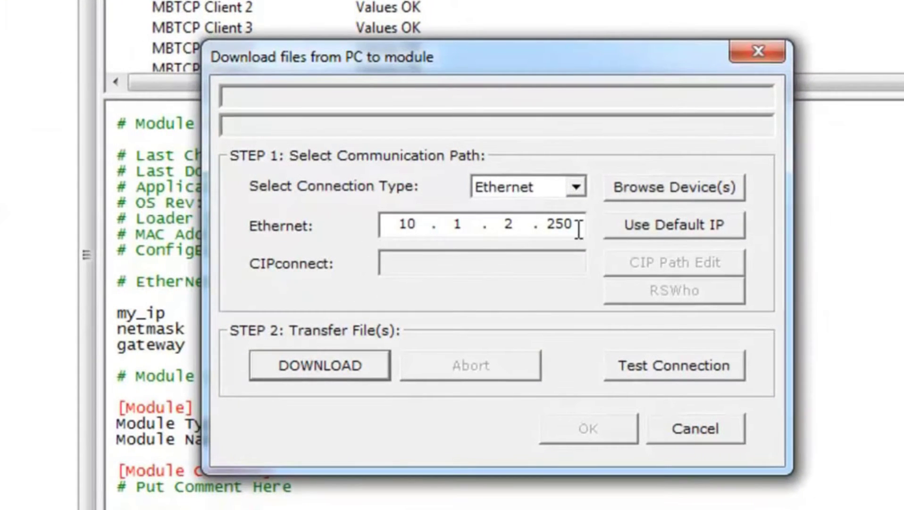
pyautogui.click(671, 186)
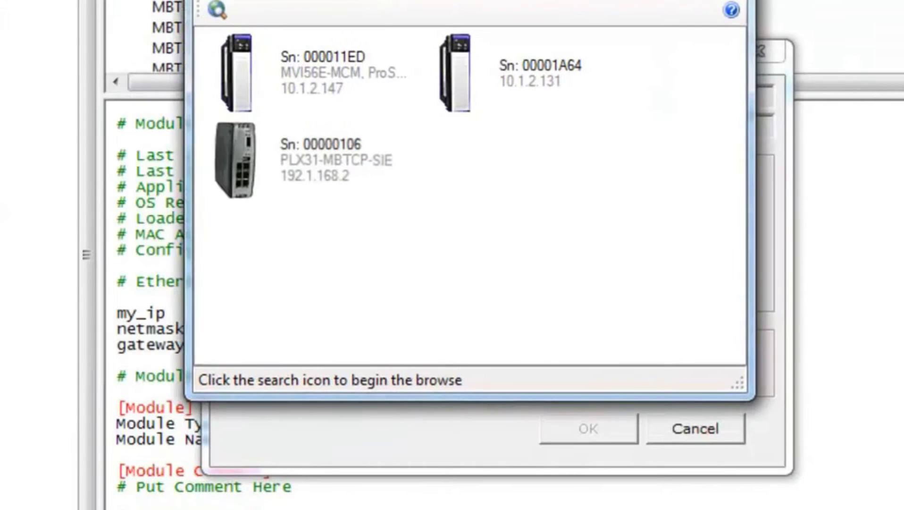
# Assign IP address 10.1.2.250 to the PLX31-MBTCP-SIE device through its IP configuration, and close the device browser
pyautogui.rightClick(231, 186)
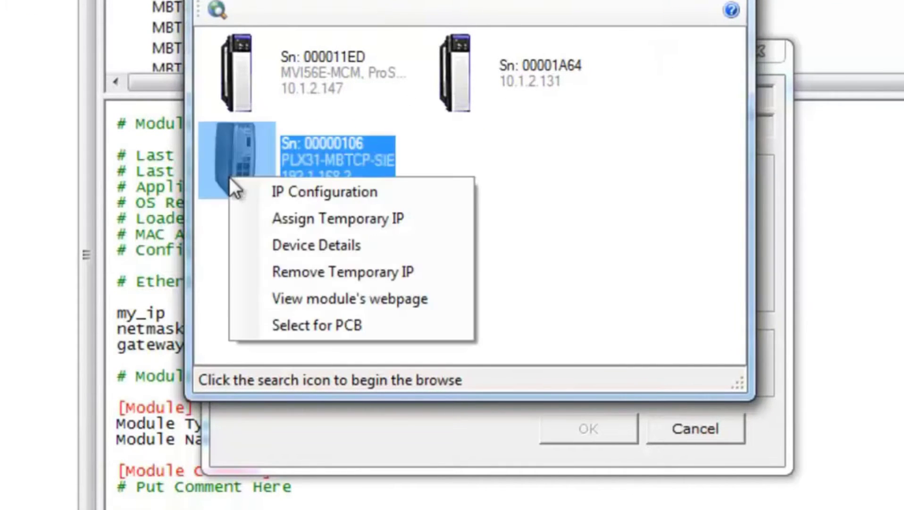
pyautogui.click(297, 193)
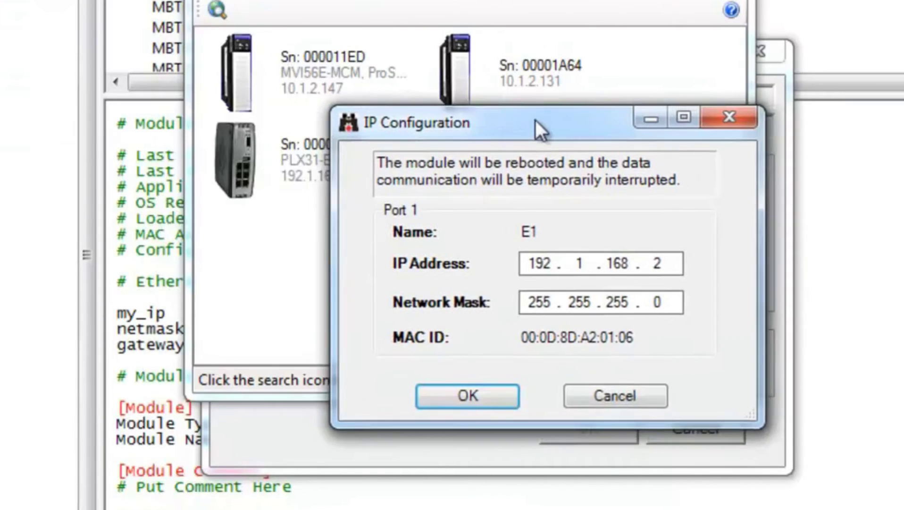
pyautogui.moveTo(536, 119); pyautogui.dragTo(520, 111)
pyautogui.click(510, 251)
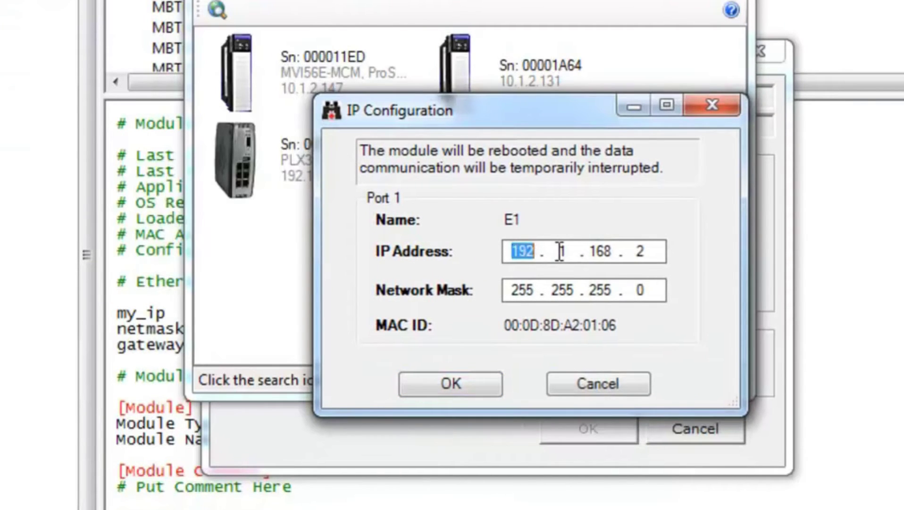
pyautogui.write('10.1.2')
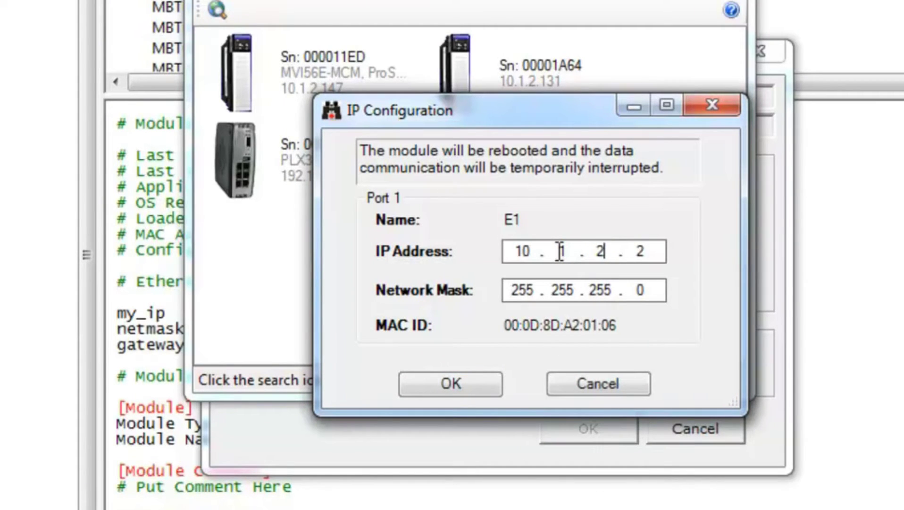
pyautogui.write('.250')
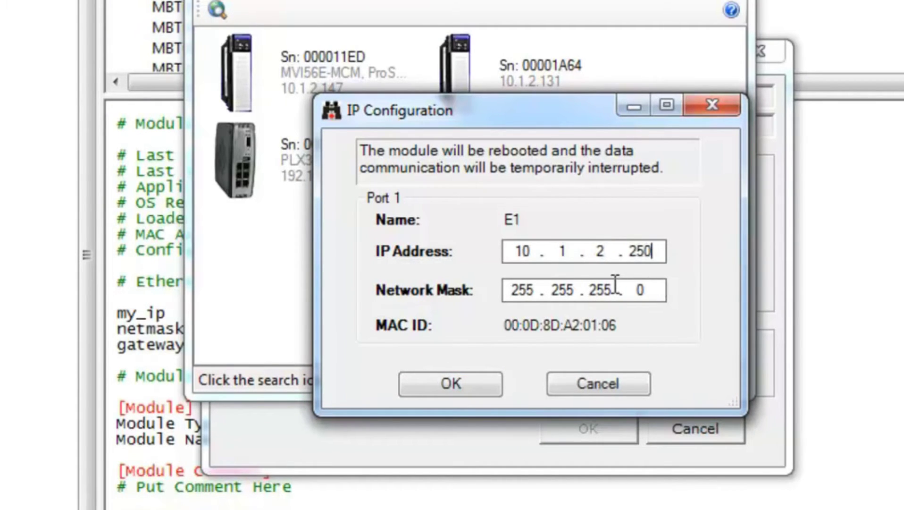
pyautogui.click(449, 379)
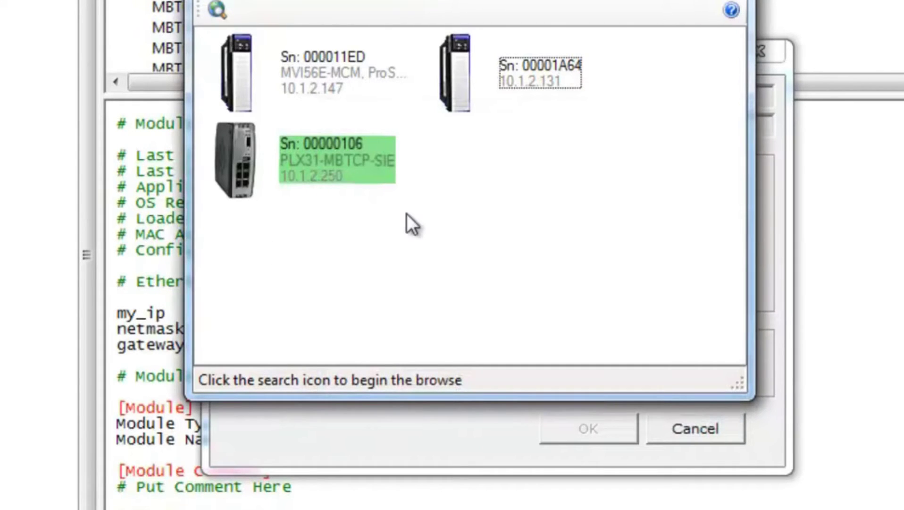
pyautogui.click(743, 1)
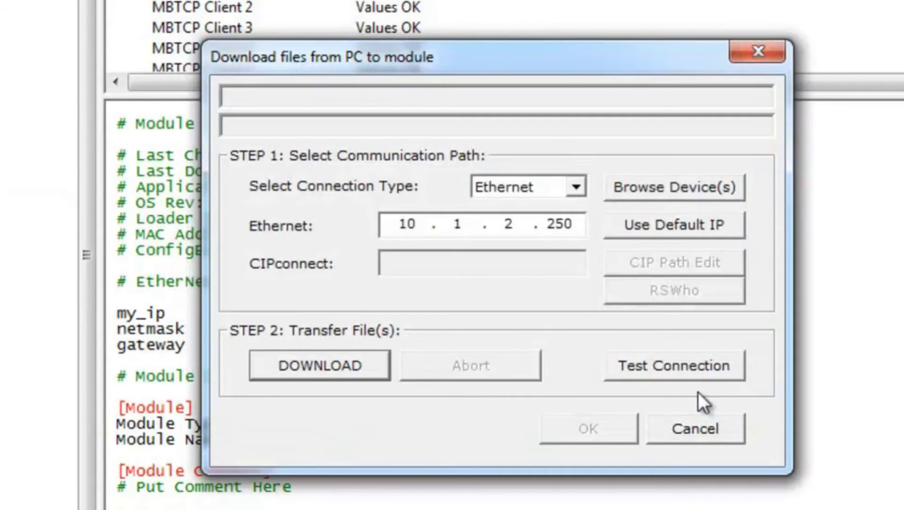
# Test the Ethernet connection to the module and download the configuration to it
pyautogui.click(666, 361)
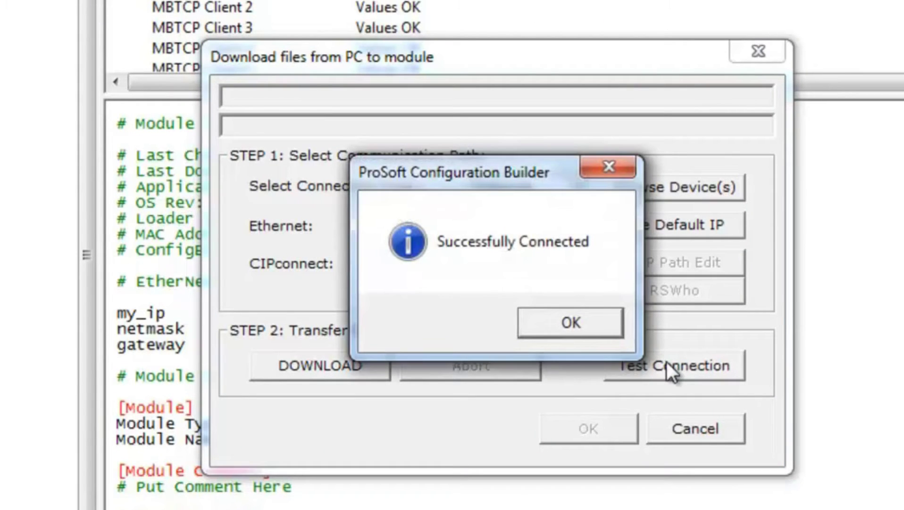
pyautogui.click(570, 323)
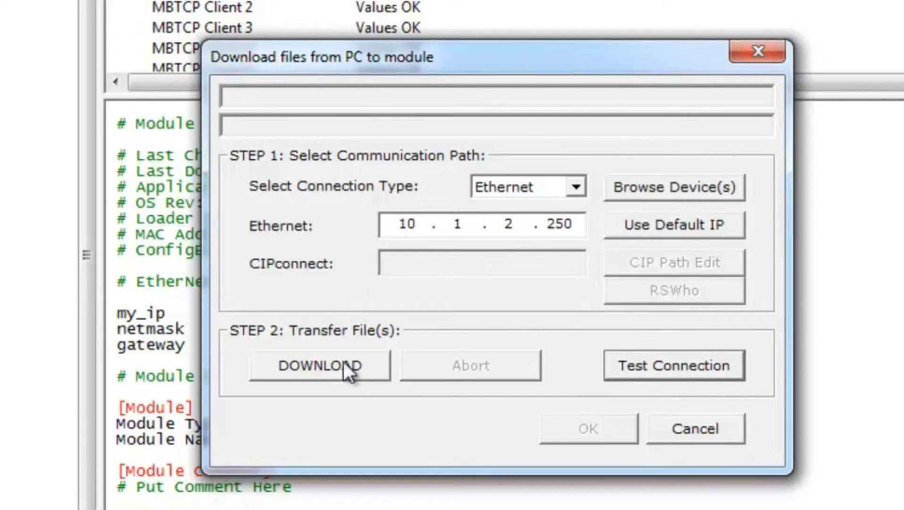
pyautogui.click(343, 362)
pyautogui.click(580, 424)
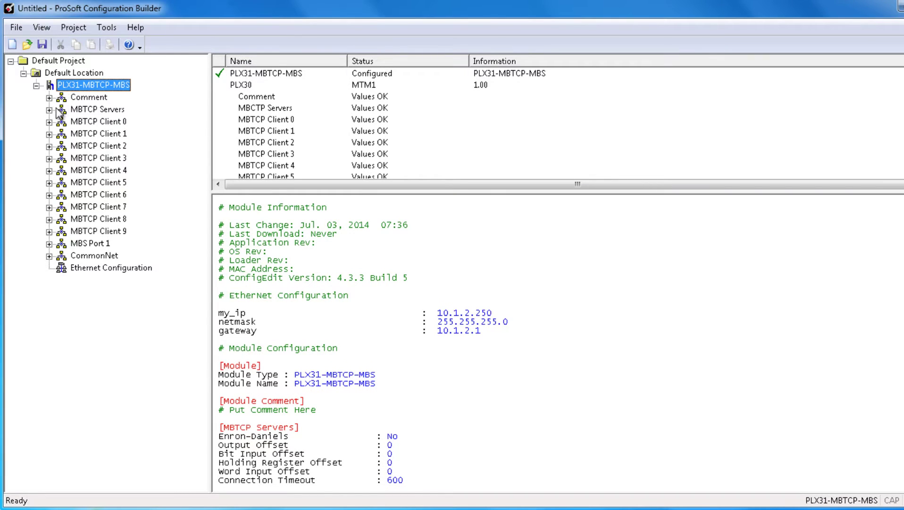
# Set the Retry Count of MBTCP Client 0 to 0, check its MBAP Port Override option, and accept the settings
pyautogui.click(49, 121)
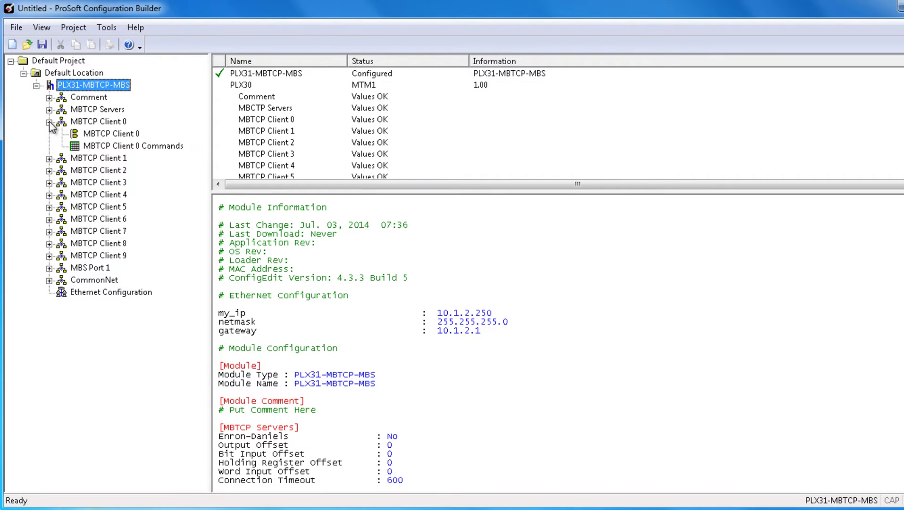
pyautogui.click(94, 137)
pyautogui.rightClick(93, 137)
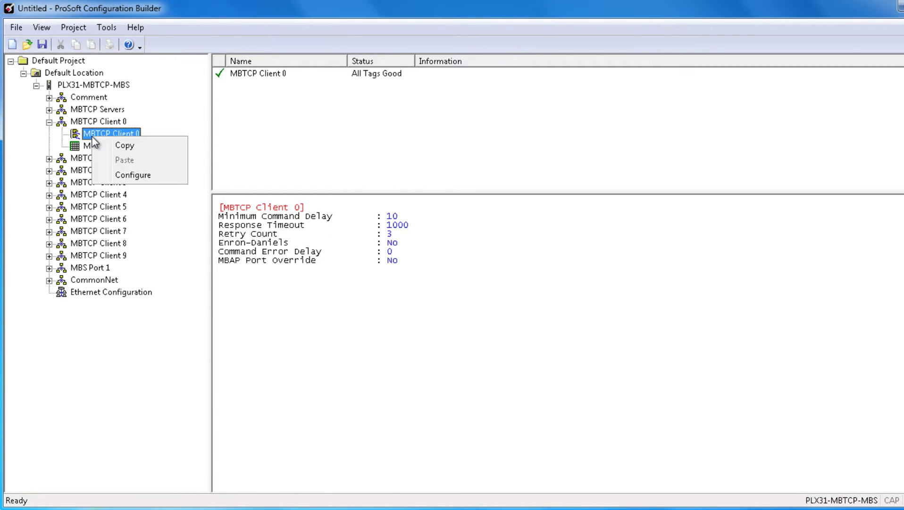
pyautogui.click(137, 176)
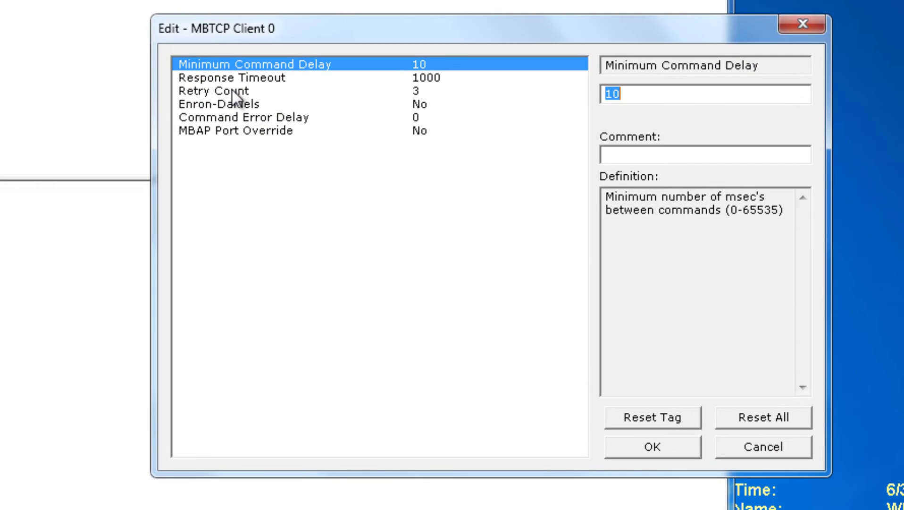
pyautogui.click(418, 94)
pyautogui.write('0')
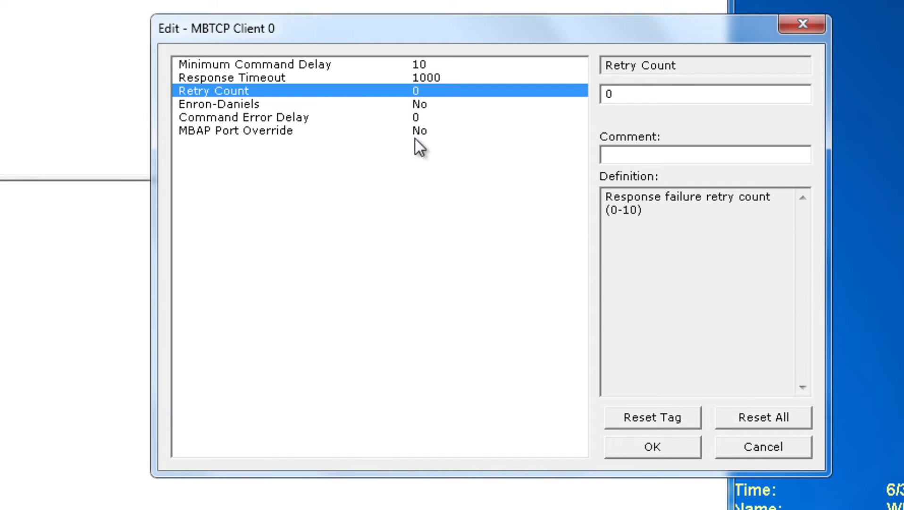
pyautogui.click(390, 135)
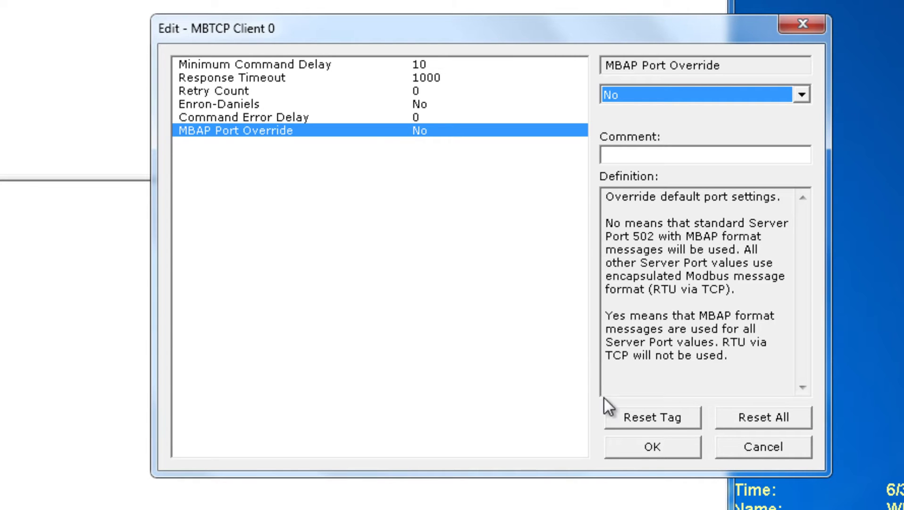
pyautogui.click(652, 446)
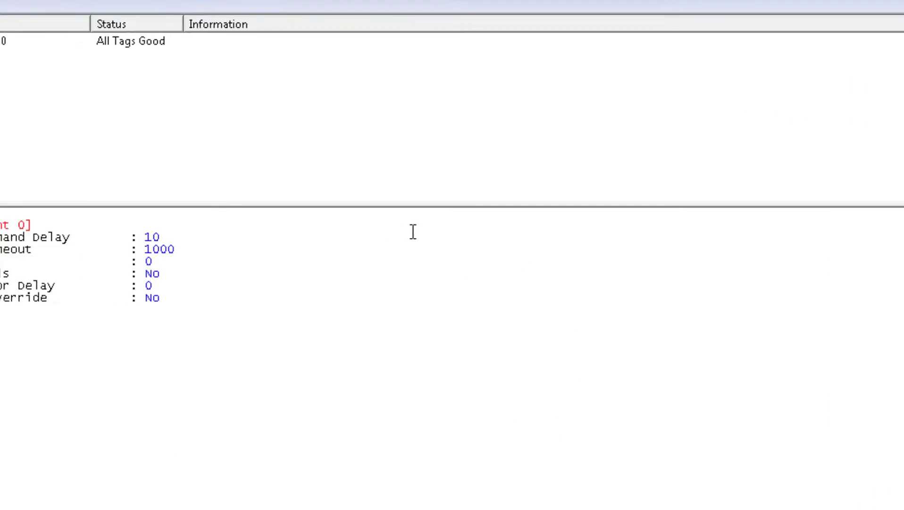
# Add a new row to the MBTCP Client 0 Commands list and open that row for editing
pyautogui.click(218, 183)
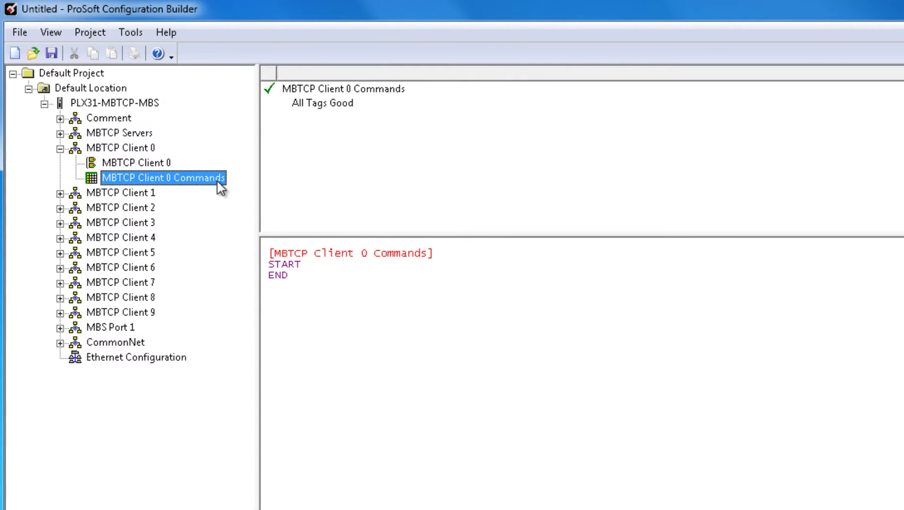
pyautogui.rightClick(220, 187)
pyautogui.click(245, 228)
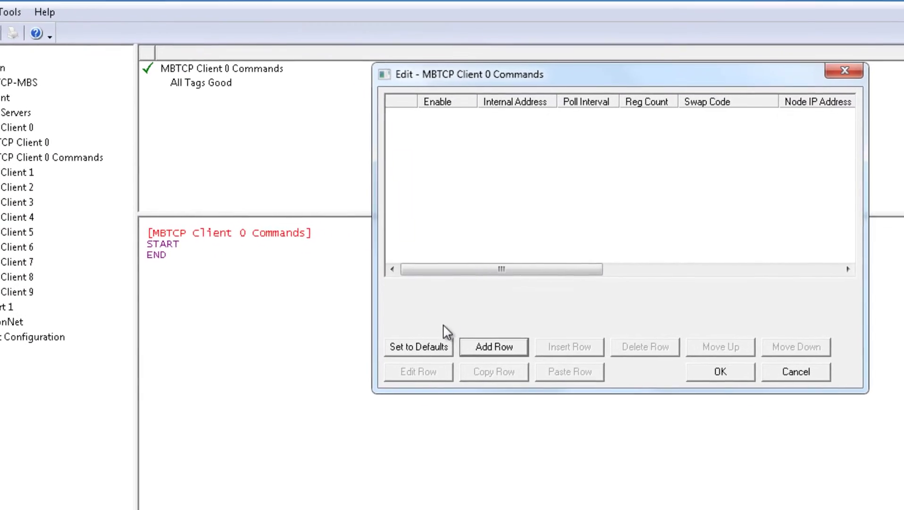
pyautogui.click(482, 348)
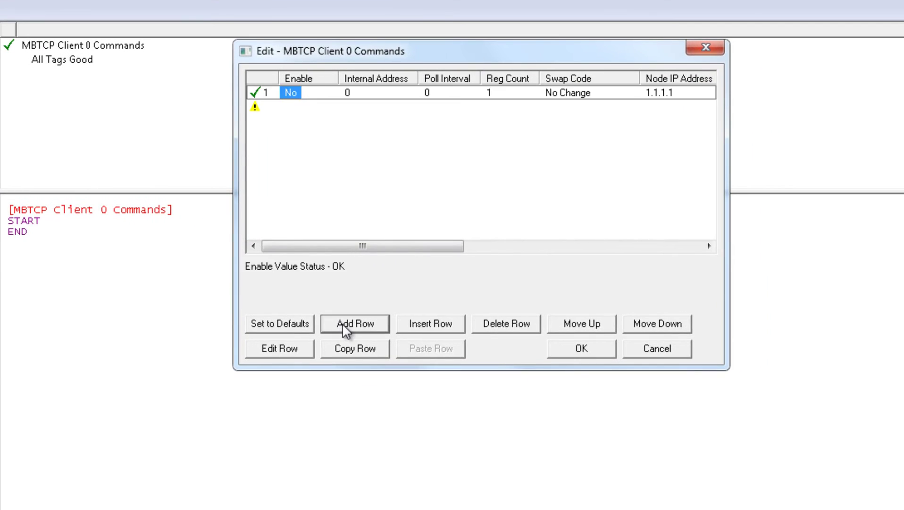
pyautogui.click(286, 349)
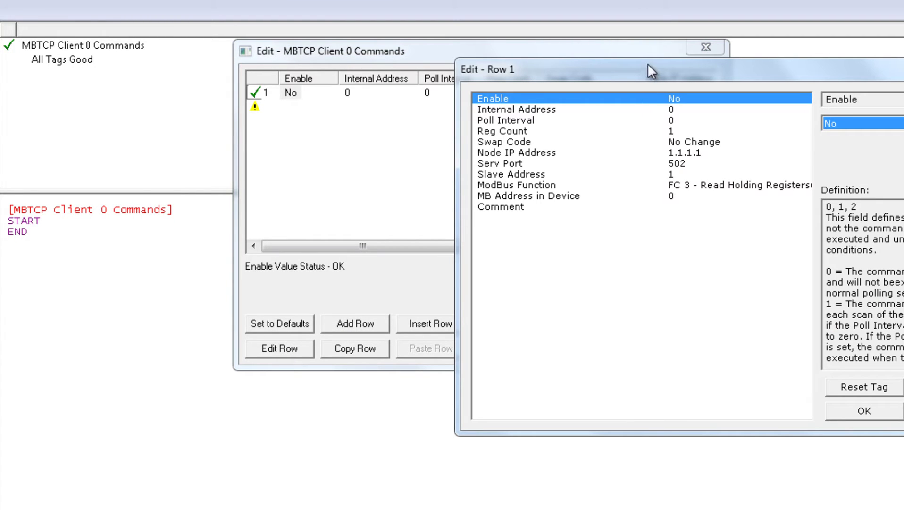
pyautogui.moveTo(648, 63); pyautogui.dragTo(515, 53)
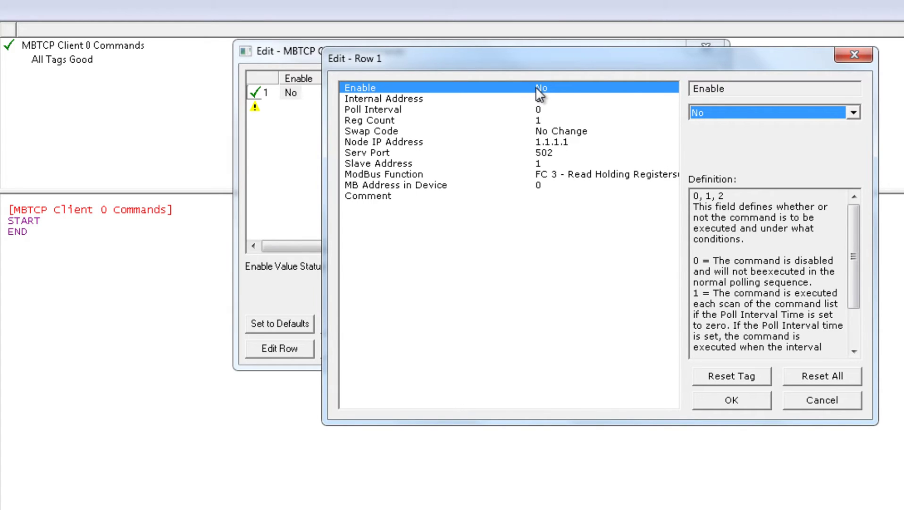
# Set the command's Enable to Yes, its Internal Address to 3000 and its Reg Count to 10
pyautogui.click(763, 116)
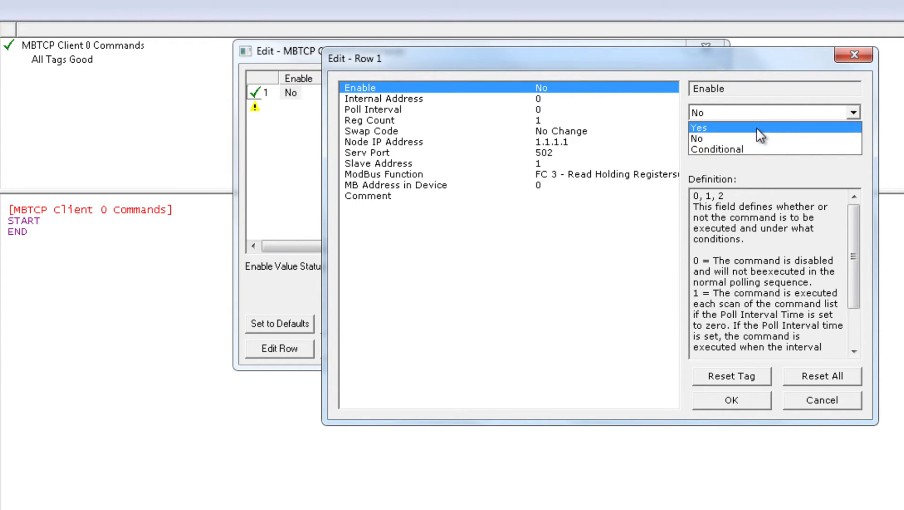
pyautogui.click(757, 127)
pyautogui.click(581, 97)
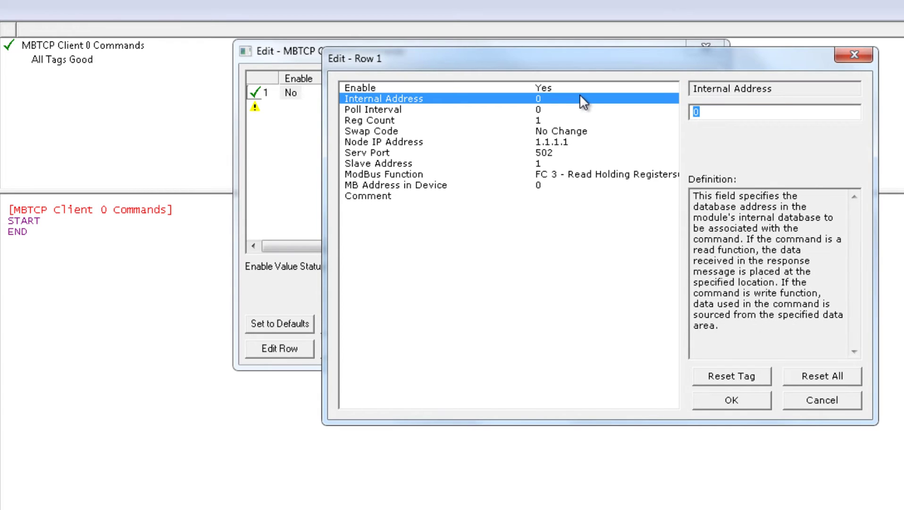
pyautogui.write('3000')
pyautogui.click(560, 118)
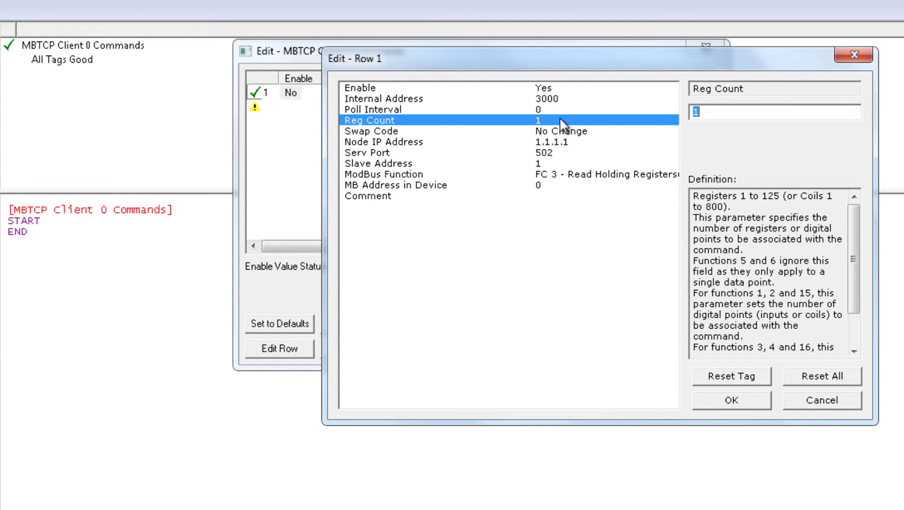
pyautogui.write('10')
# Keep the command's Swap Code at No Change and set its Node IP Address to 10.1.2.154
pyautogui.click(559, 131)
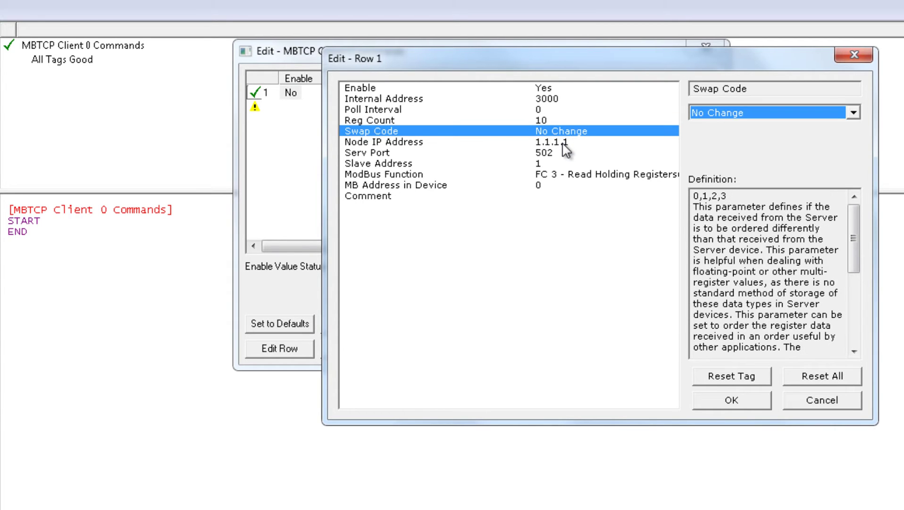
pyautogui.click(564, 143)
pyautogui.write('10.1.2.1')
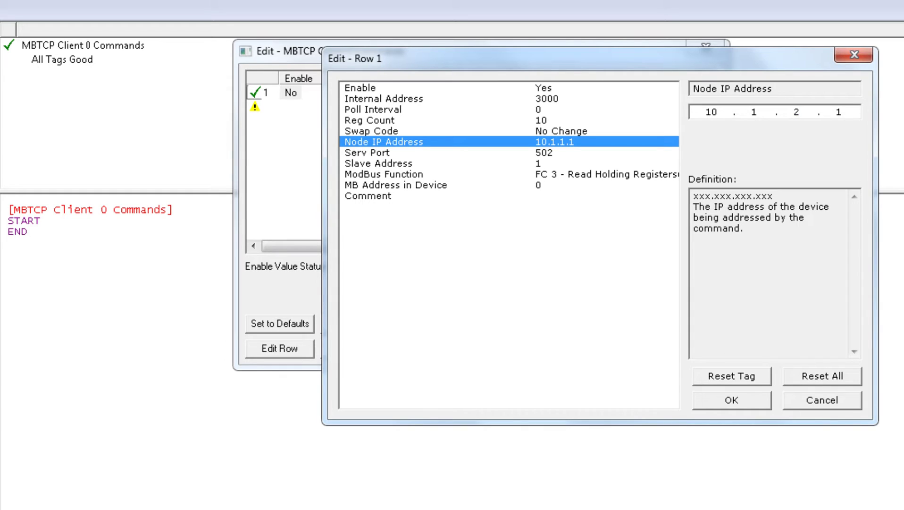
pyautogui.press('.')
pyautogui.write('154')
# Keep Serv Port 502, Slave Address 1 and FC 3, set the MB Address in Device to 21, and accept the row and command list
pyautogui.click(548, 154)
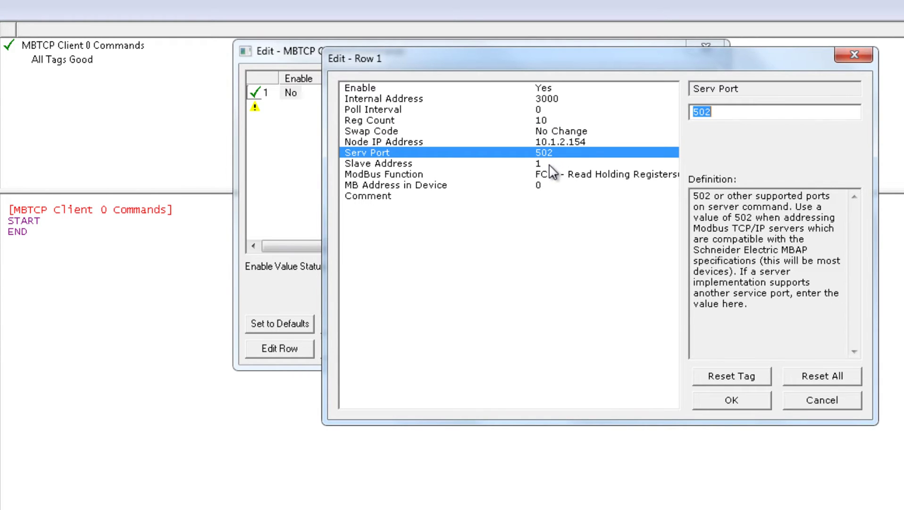
pyautogui.click(550, 165)
pyautogui.click(550, 174)
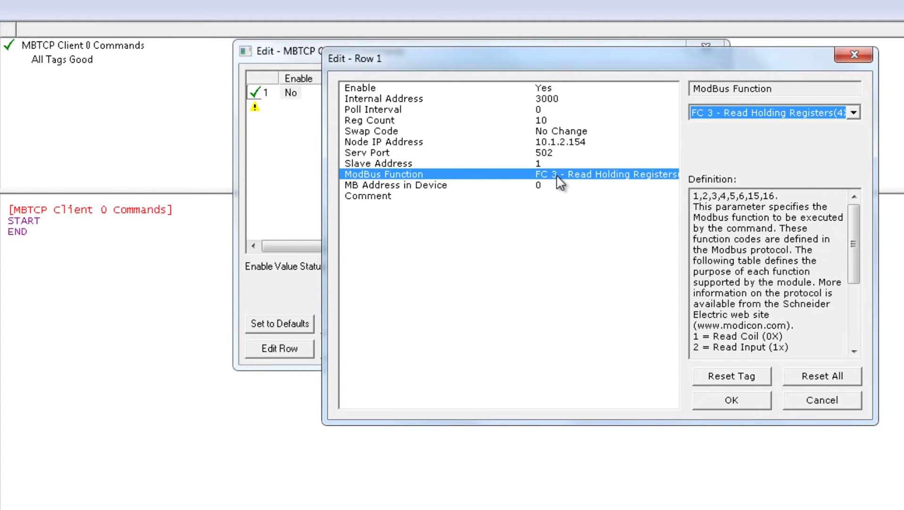
pyautogui.click(541, 184)
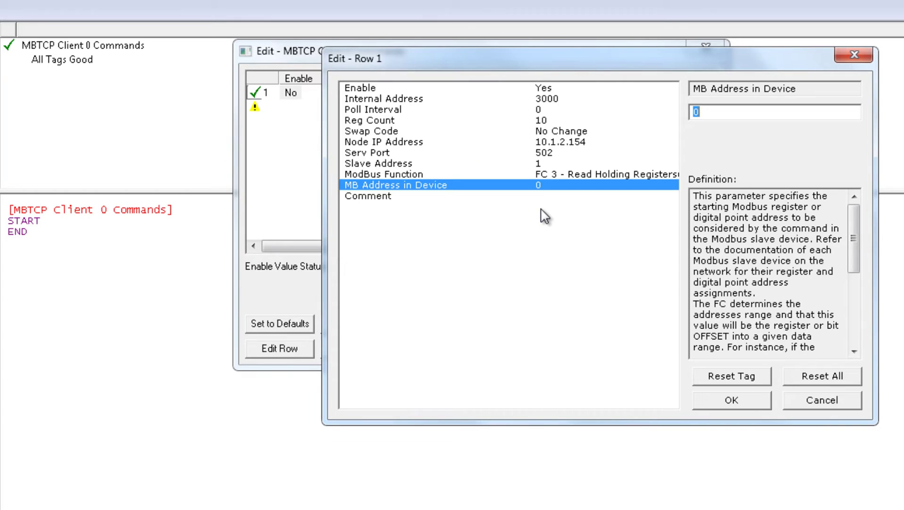
pyautogui.write('21')
pyautogui.click(734, 399)
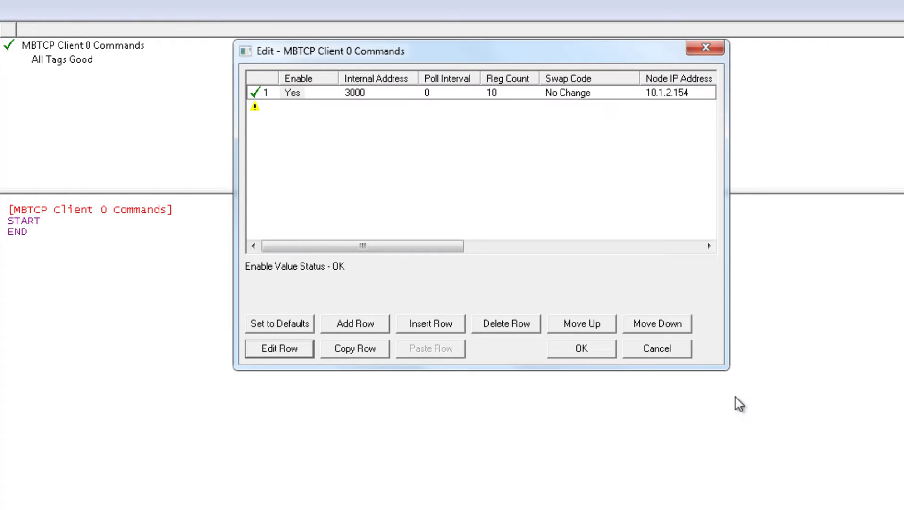
pyautogui.click(595, 349)
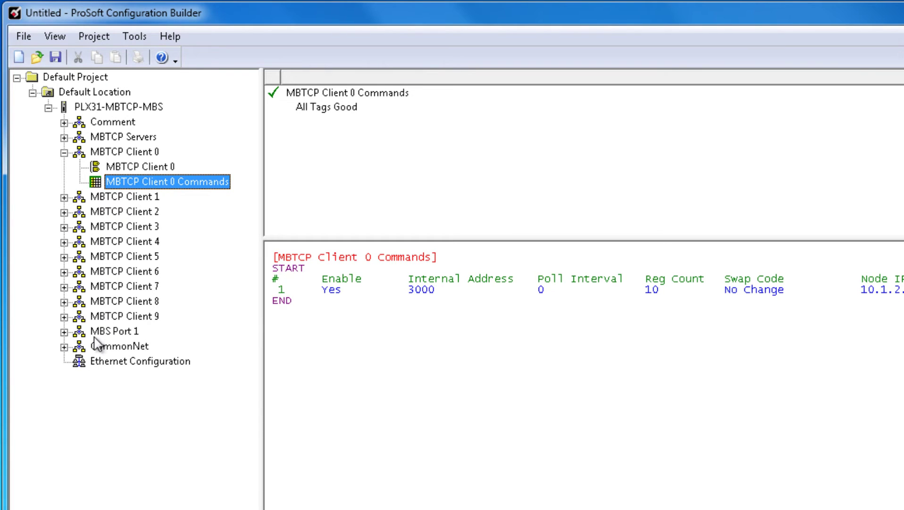
# Open the Modbus Port 1 settings under MBS Port 1 and set Enabled to Yes
pyautogui.click(65, 332)
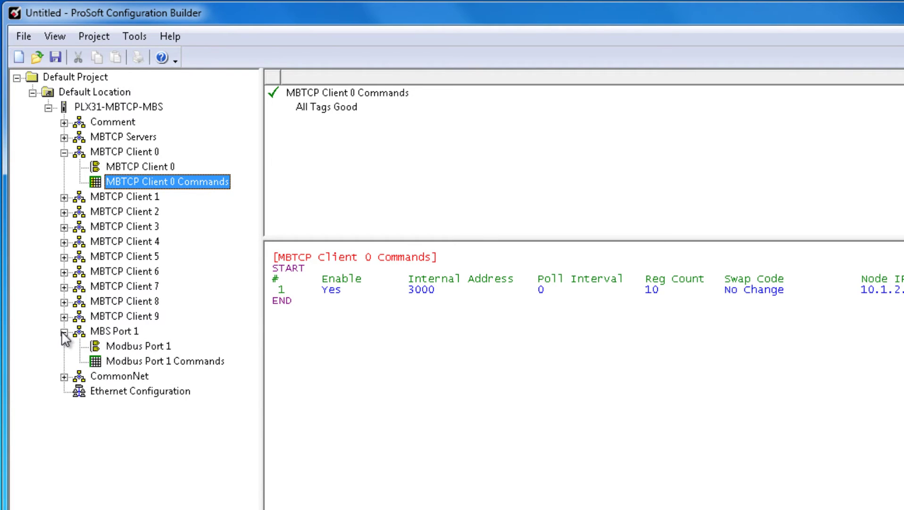
pyautogui.click(118, 345)
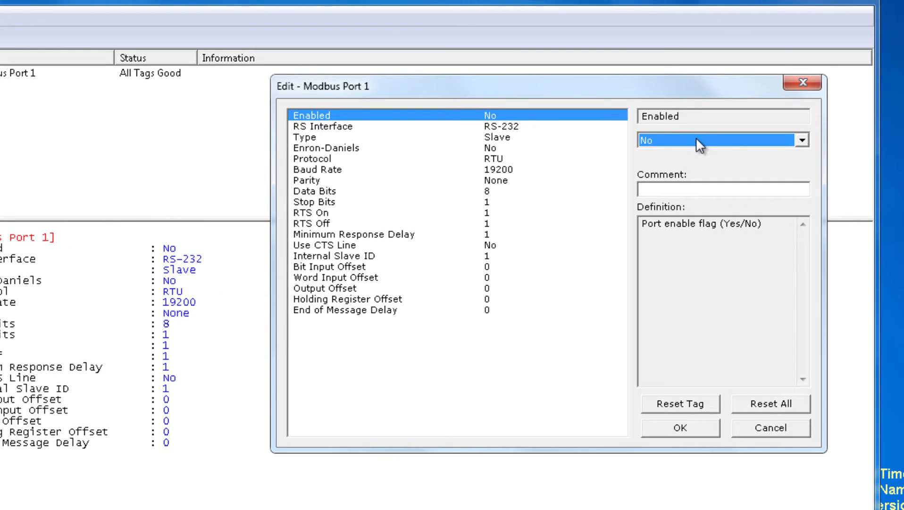
pyautogui.click(695, 138)
pyautogui.click(696, 151)
# Set Modbus Port 1's RS Interface to RS-485 and its Type to Master
pyautogui.click(516, 128)
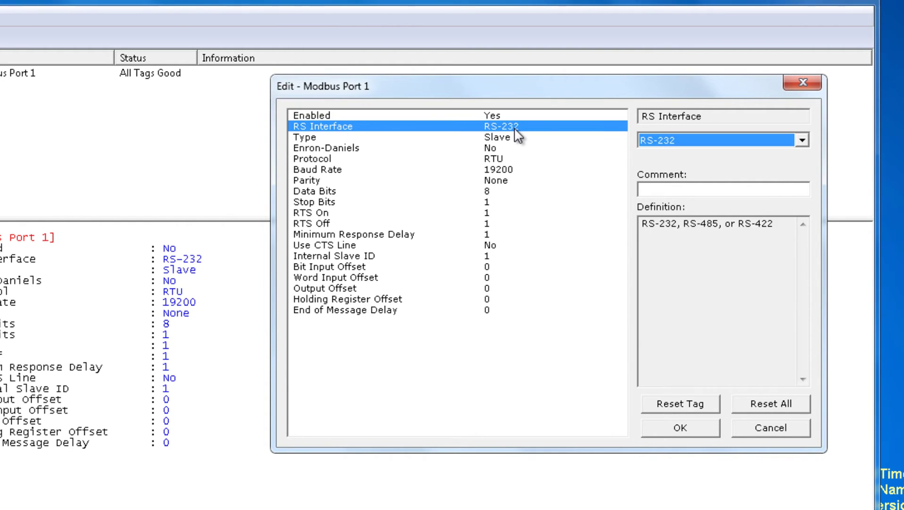
pyautogui.click(686, 138)
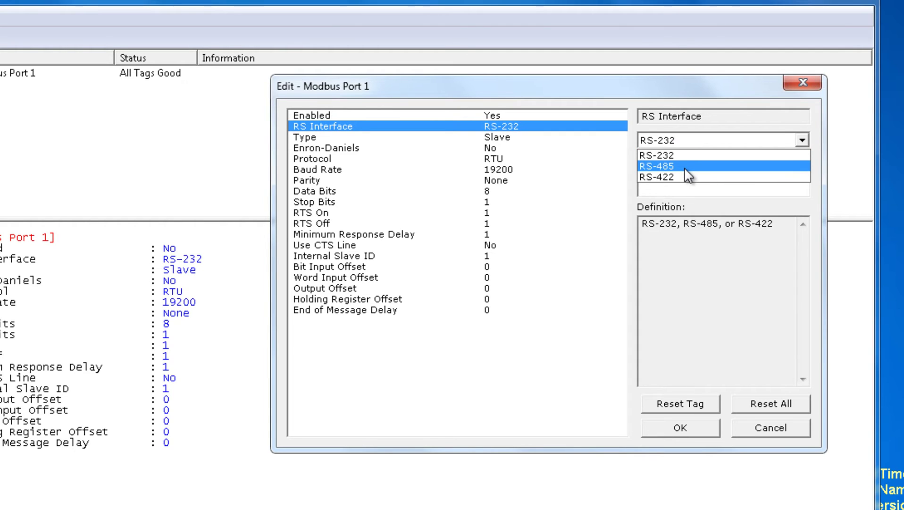
pyautogui.click(684, 166)
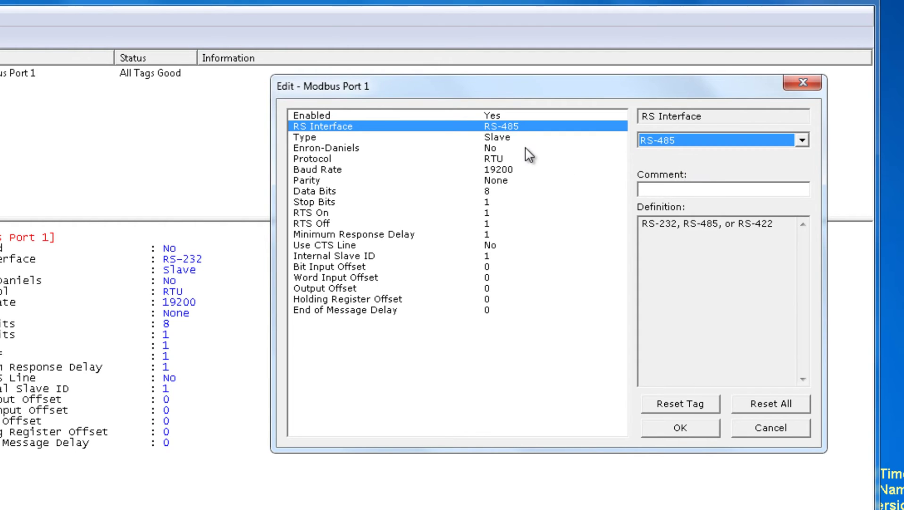
pyautogui.click(512, 140)
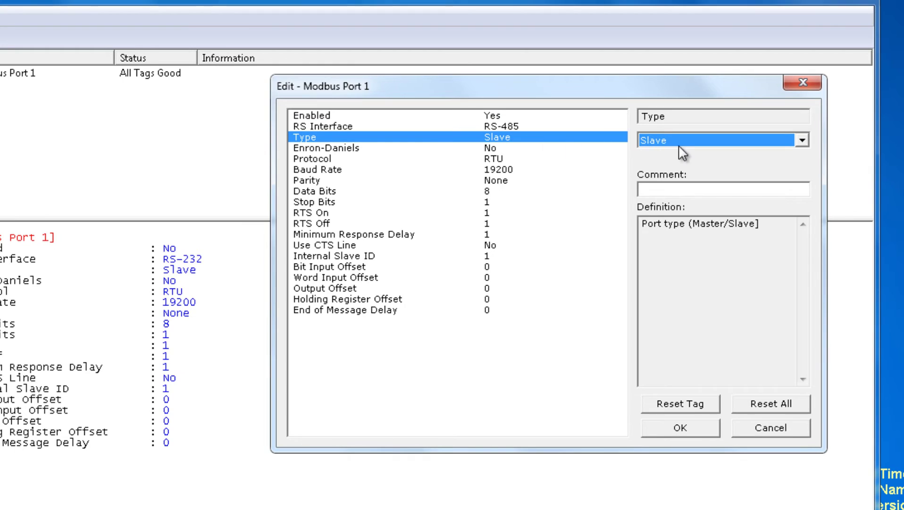
pyautogui.click(706, 141)
pyautogui.click(708, 159)
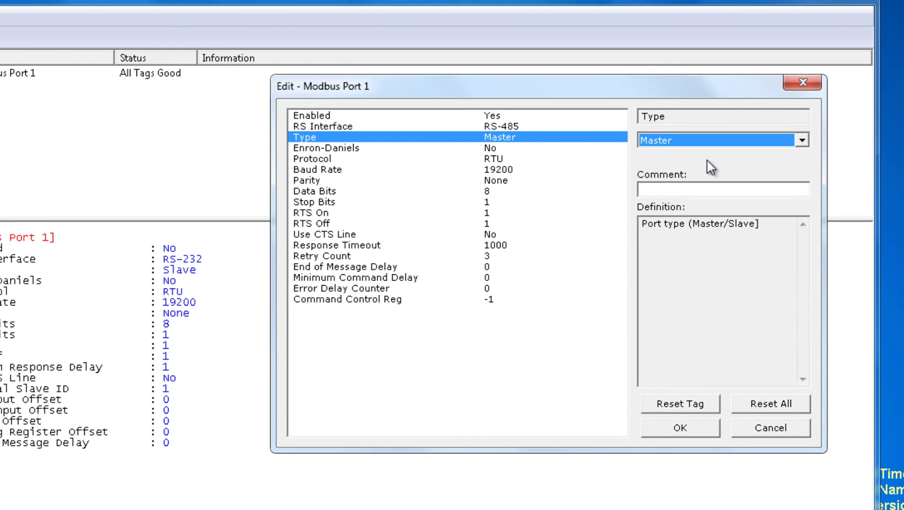
# Set Modbus Port 1's Baud Rate to 9600 and Retry Count to 0, and accept the port settings
pyautogui.click(505, 150)
pyautogui.click(521, 159)
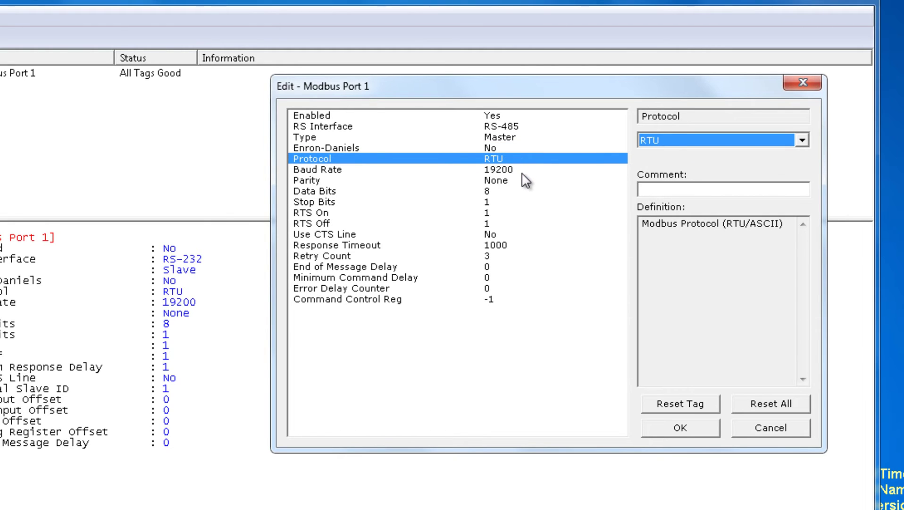
pyautogui.click(522, 169)
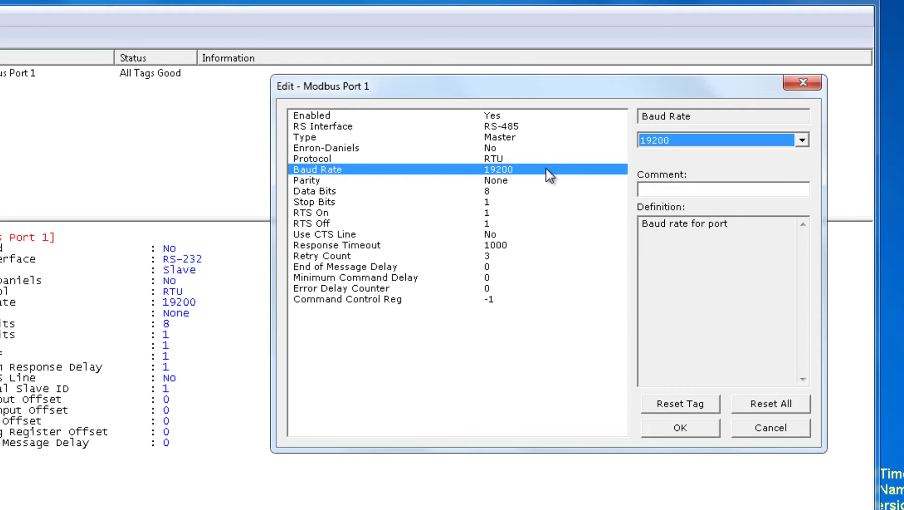
pyautogui.click(674, 141)
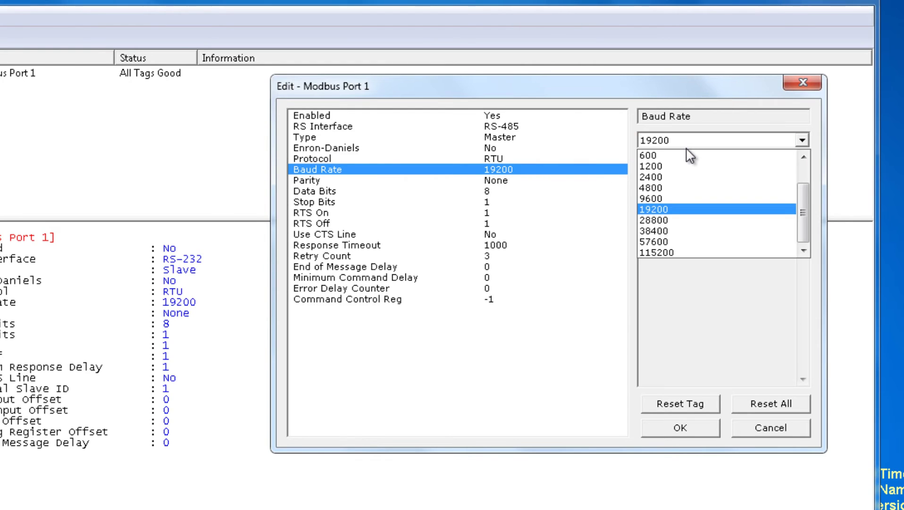
pyautogui.click(681, 197)
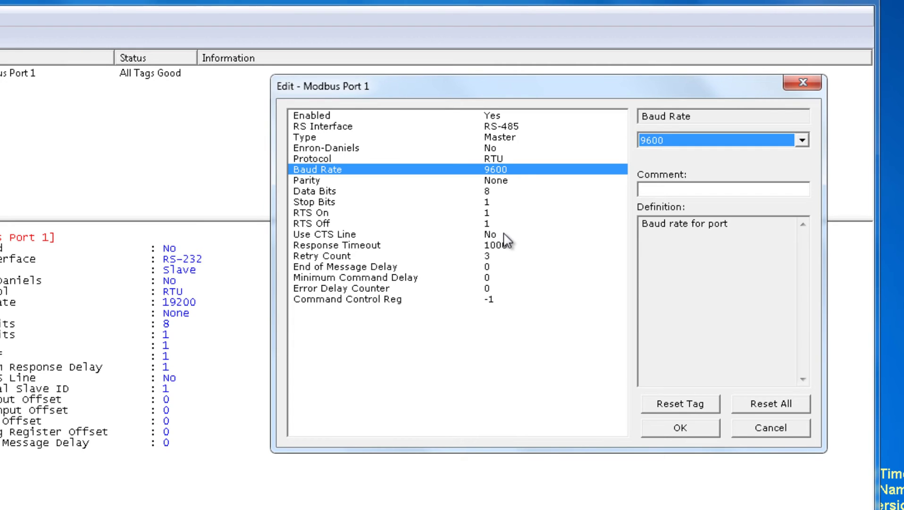
pyautogui.click(521, 256)
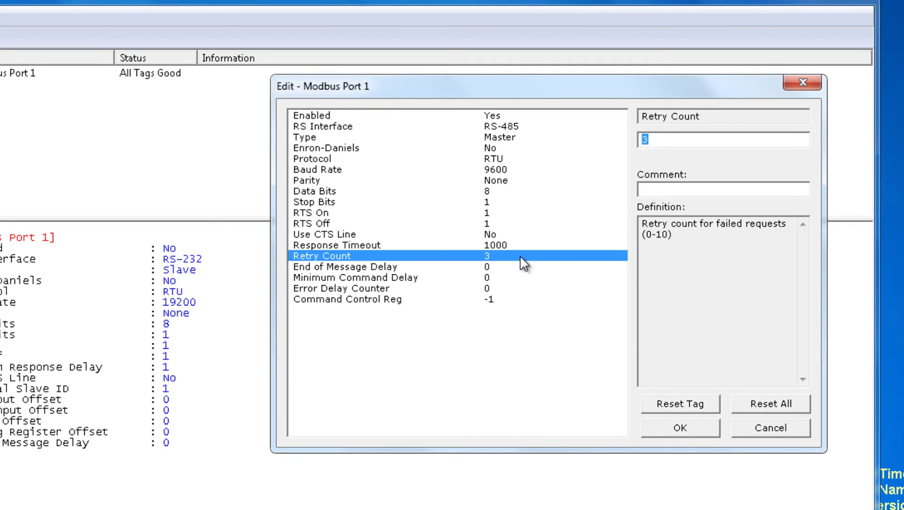
pyautogui.write('0')
pyautogui.click(667, 428)
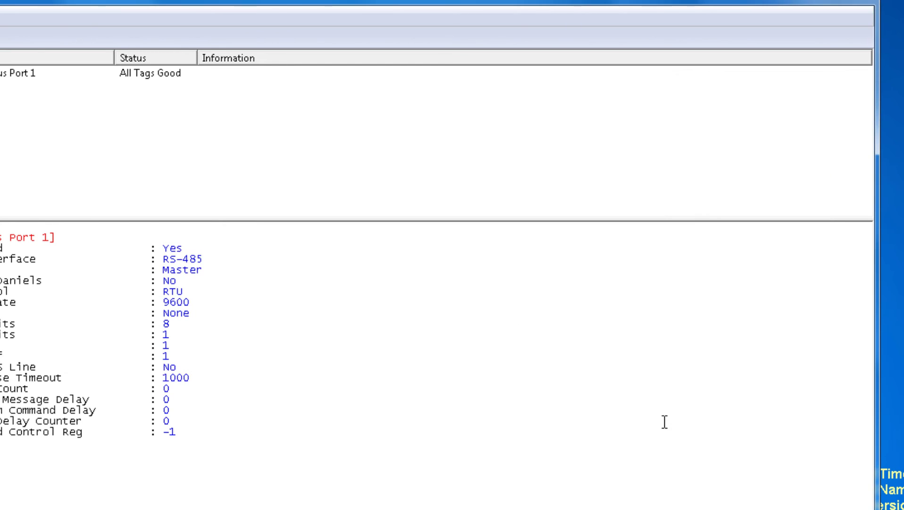
# Add a new row to the Modbus Port 1 Commands list and open that row for editing
pyautogui.click(166, 361)
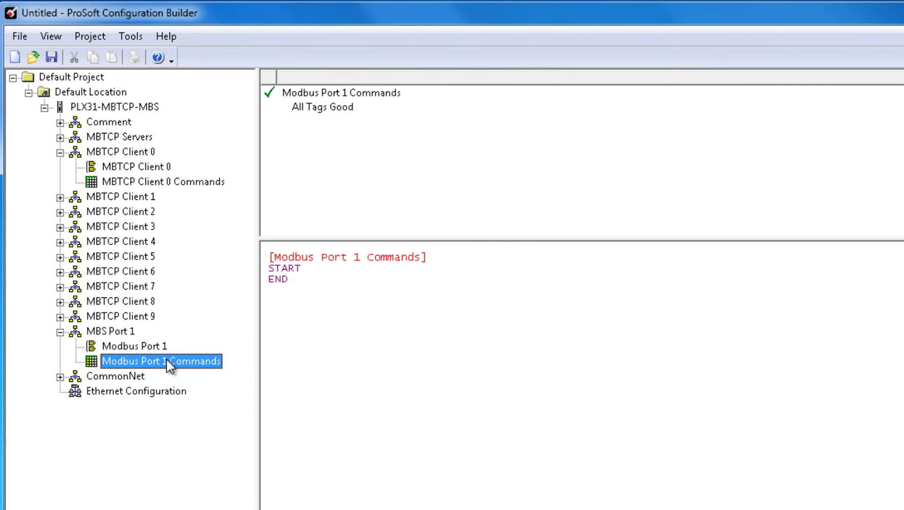
pyautogui.rightClick(166, 358)
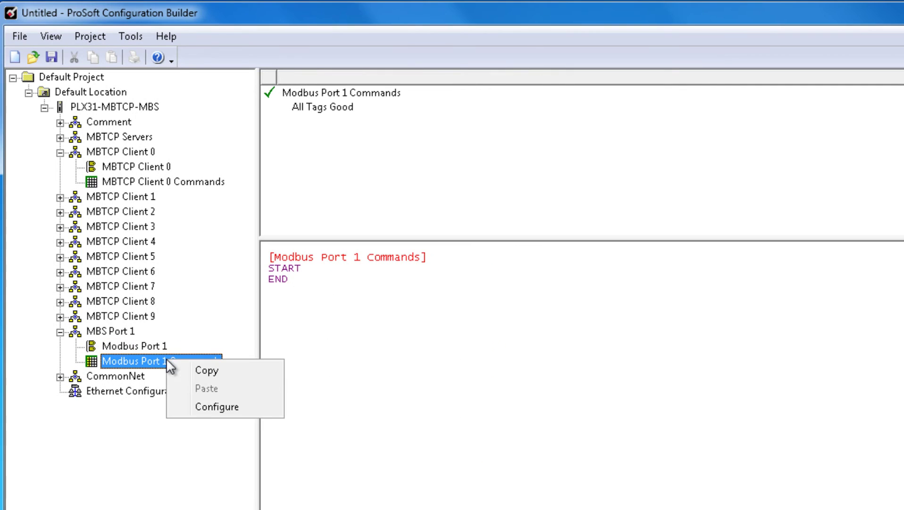
pyautogui.click(201, 406)
pyautogui.click(621, 373)
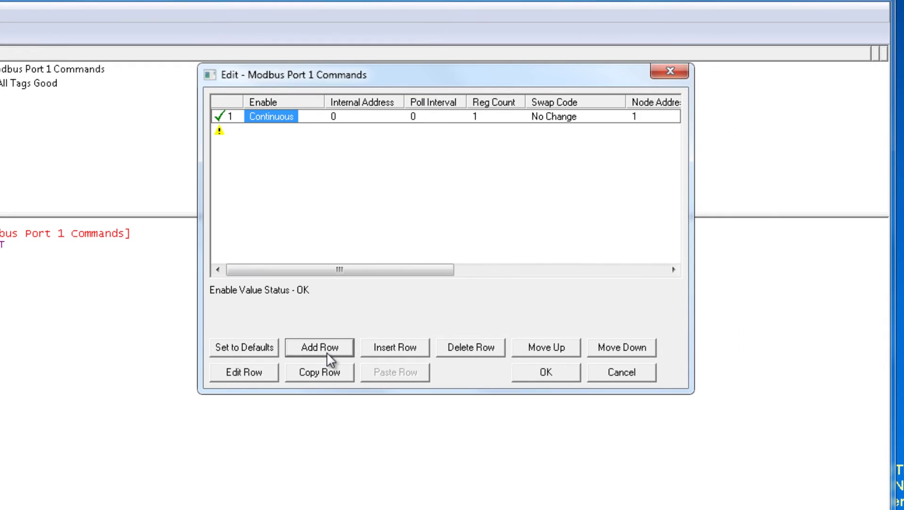
pyautogui.click(262, 372)
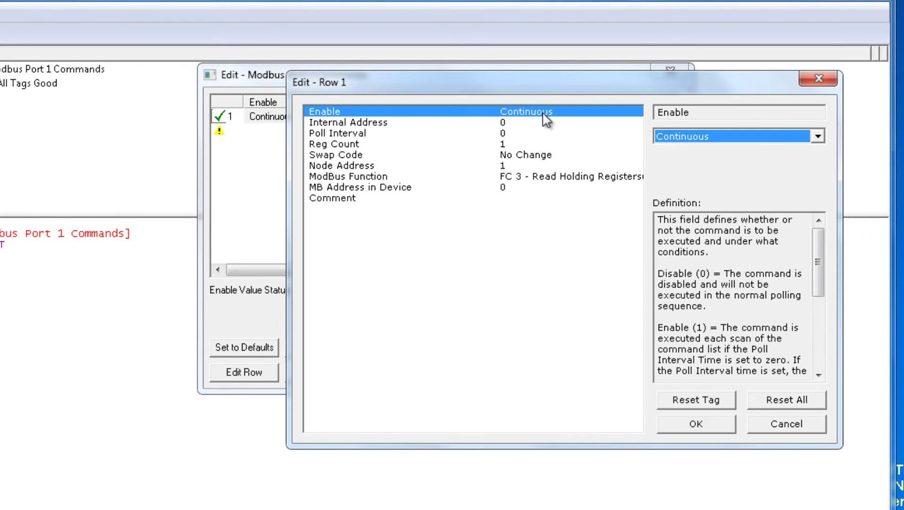
# Keep the serial command's Enable at Continuous and set its Internal Address to 3000 and Reg Count to 10
pyautogui.click(703, 136)
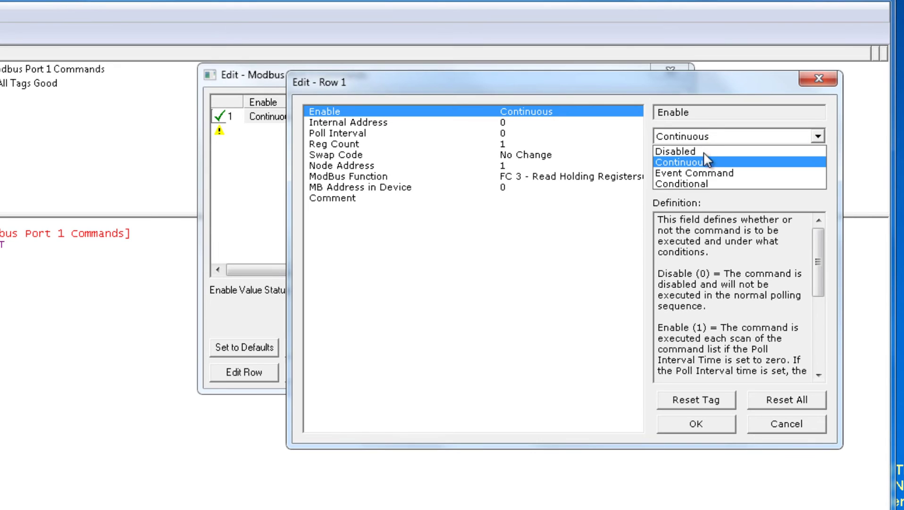
pyautogui.click(743, 161)
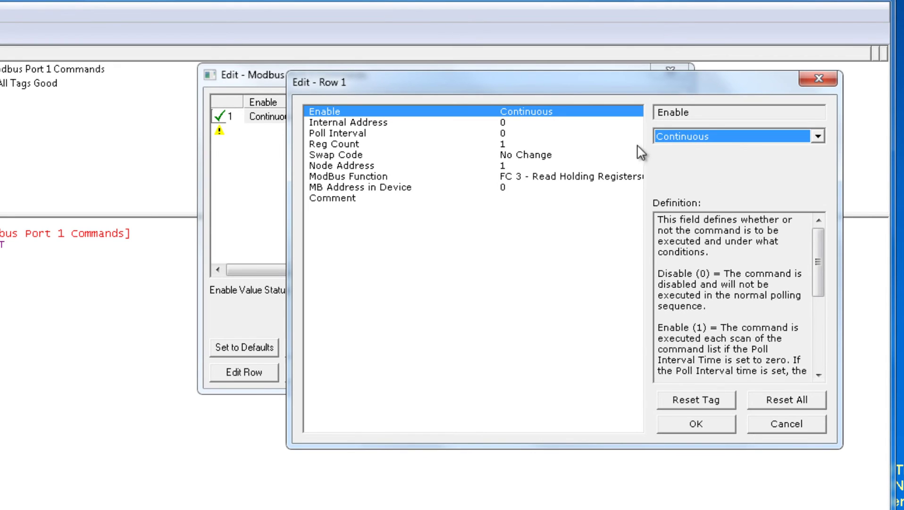
pyautogui.click(507, 124)
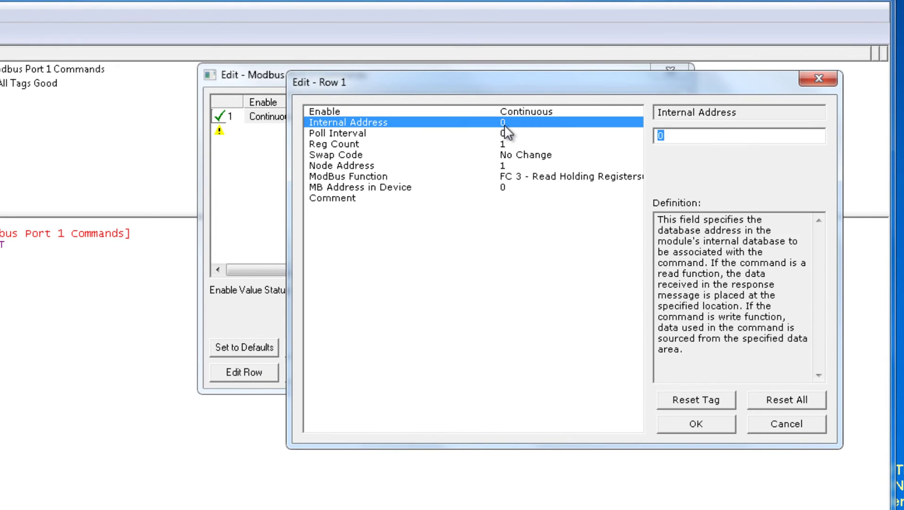
pyautogui.write('3000')
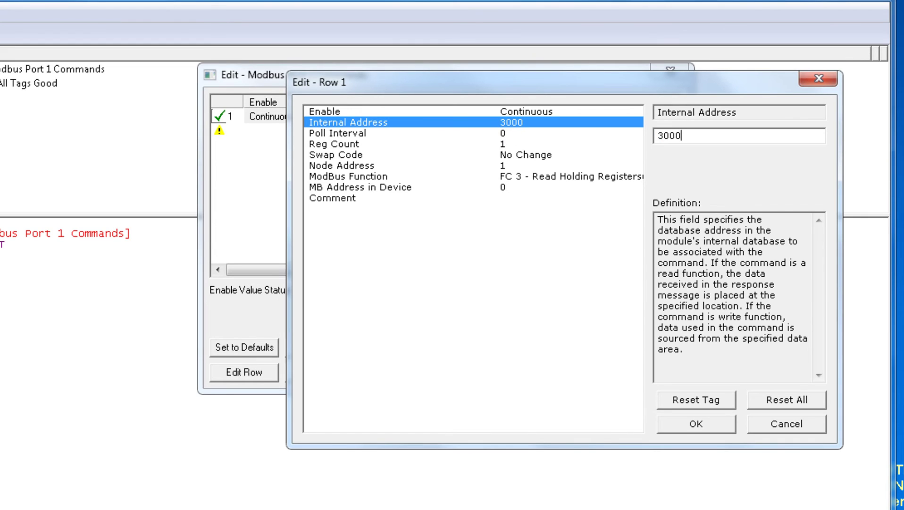
pyautogui.click(507, 143)
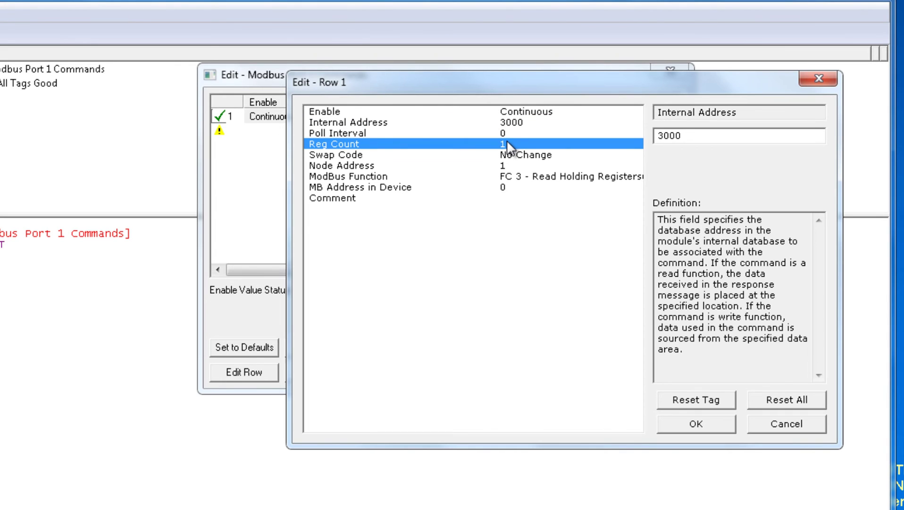
pyautogui.doubleClick(507, 143)
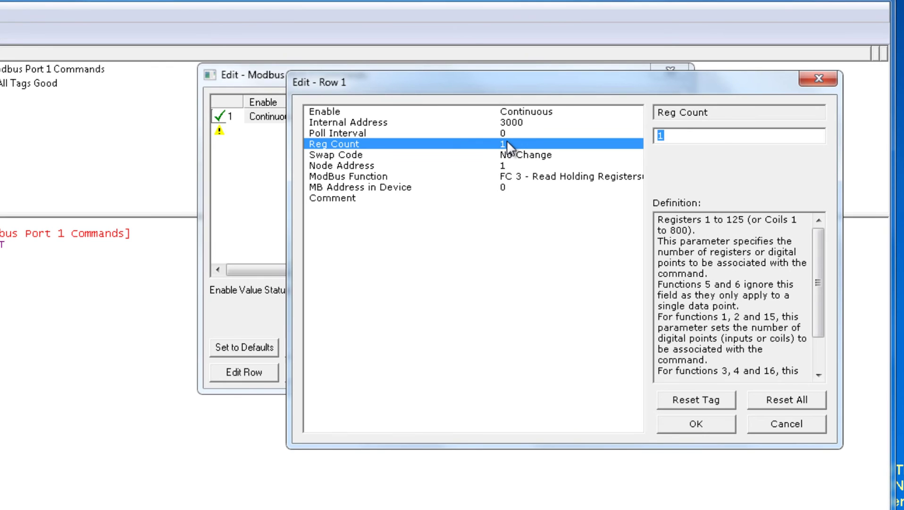
pyautogui.write('10')
# Set the serial command's Node Address to 4 and its ModBus Function to FC 16 - Preset (Write) Multiple
pyautogui.click(510, 156)
pyautogui.click(511, 166)
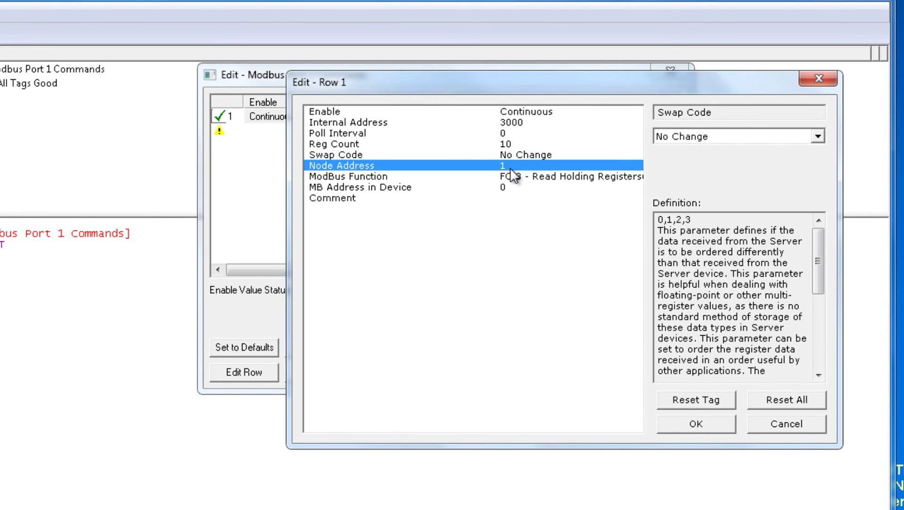
pyautogui.doubleClick(511, 166)
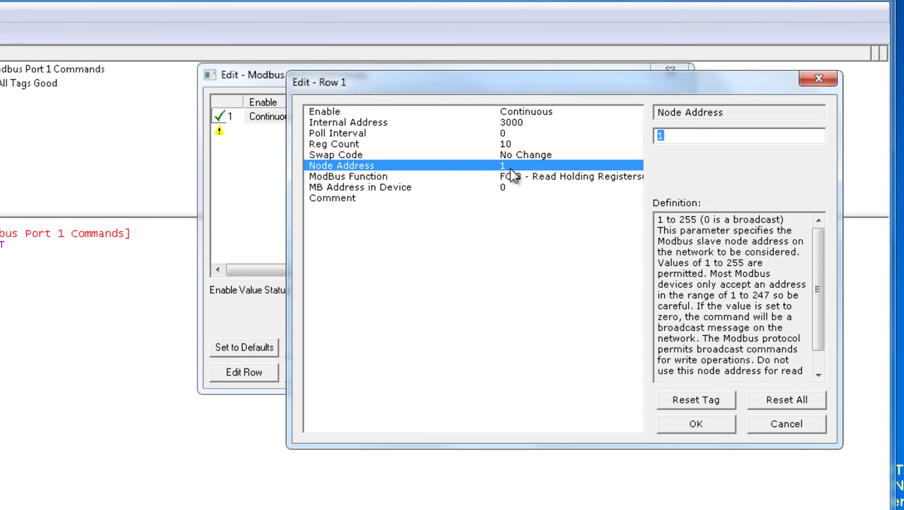
pyautogui.write('4')
pyautogui.click(517, 179)
pyautogui.click(712, 137)
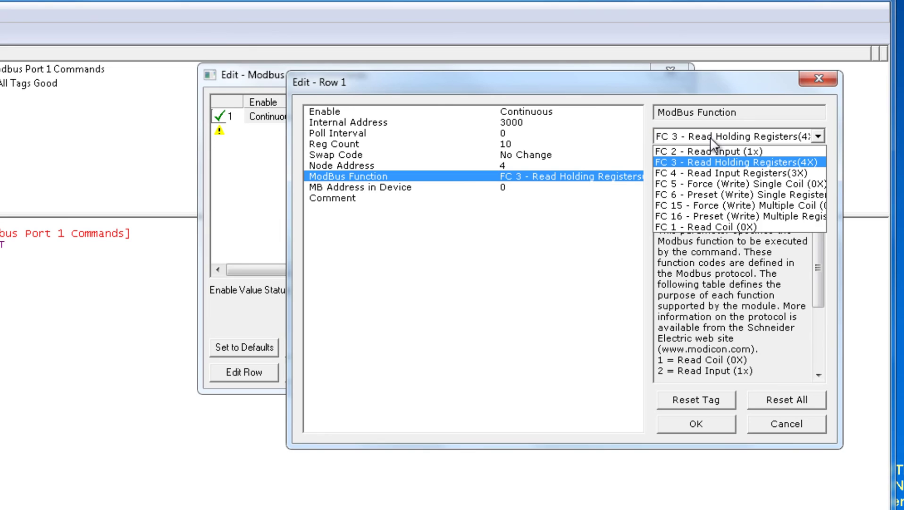
pyautogui.click(721, 216)
# Set the serial command's MB Address in Device to 201 and accept the row and the Modbus Port 1 Commands list
pyautogui.click(538, 189)
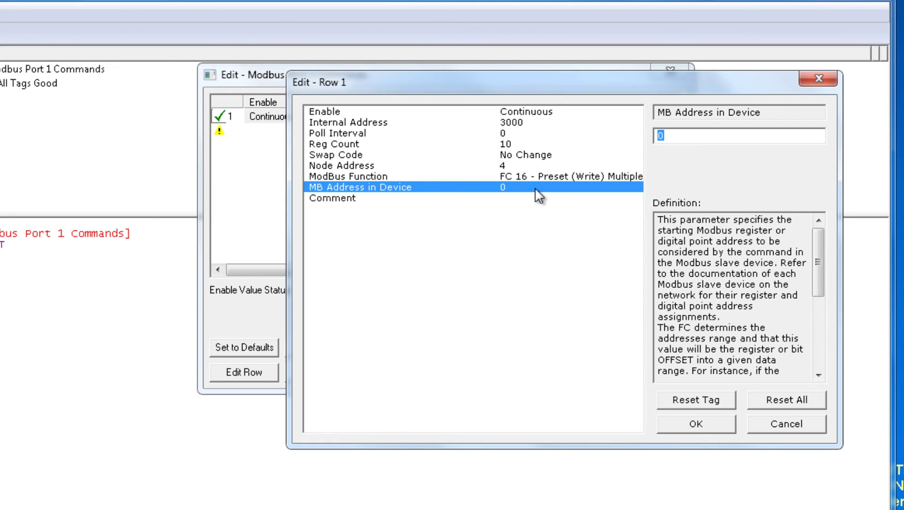
pyautogui.write('201')
pyautogui.click(700, 427)
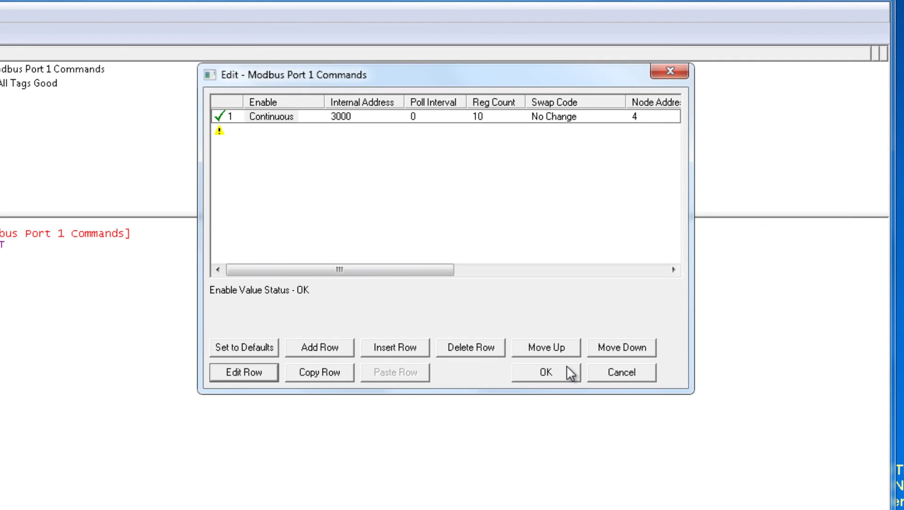
pyautogui.click(547, 372)
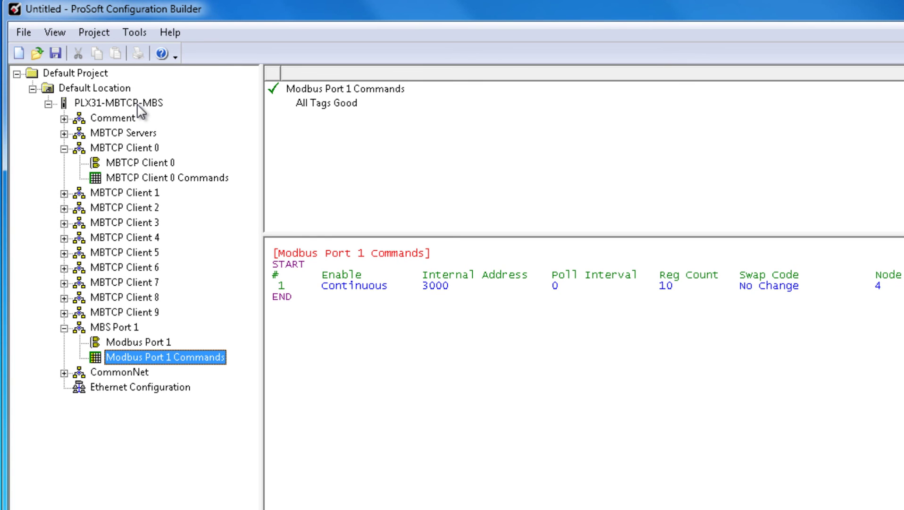
# Download the PLX31-MBTCP-MBS configuration from the PC to the module over Ethernet at 10.1.2.250
pyautogui.rightClick(137, 105)
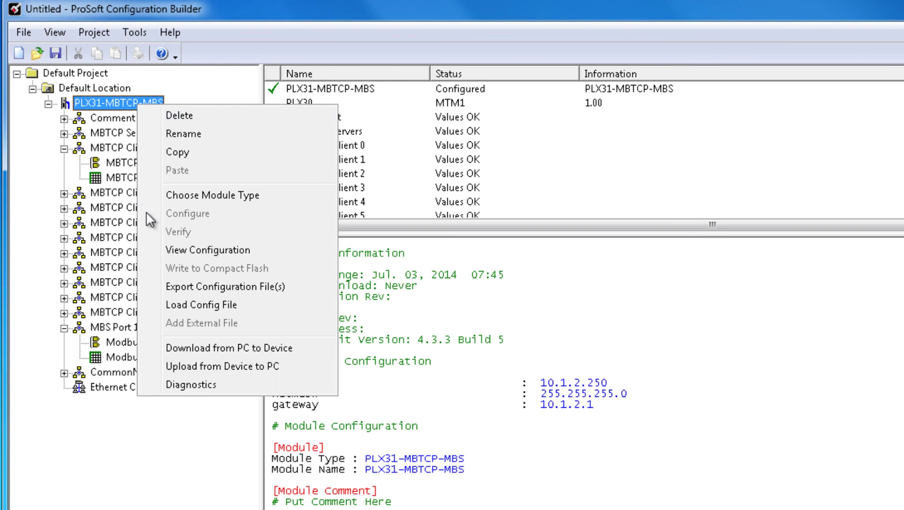
pyautogui.click(198, 349)
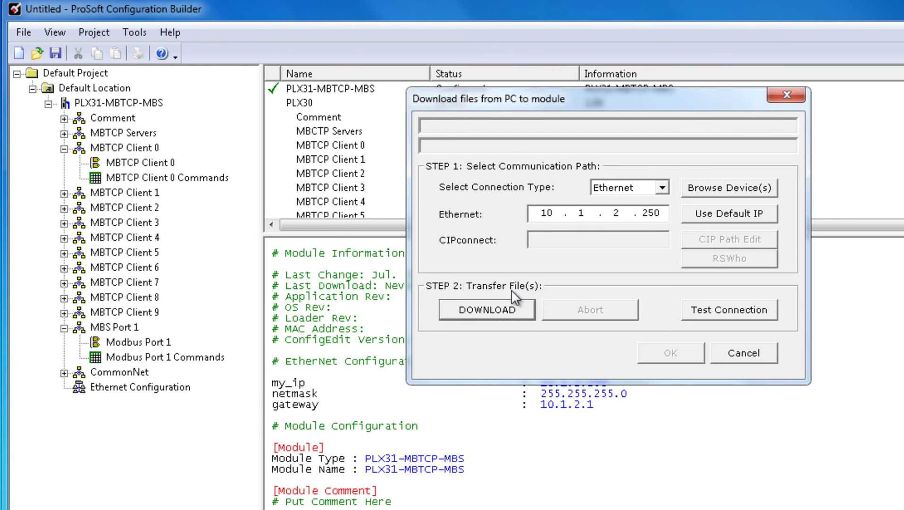
pyautogui.click(510, 312)
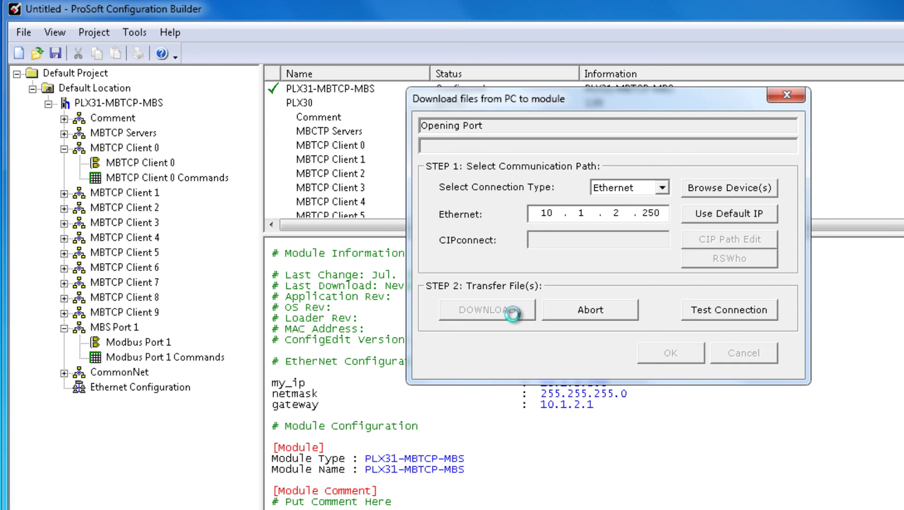